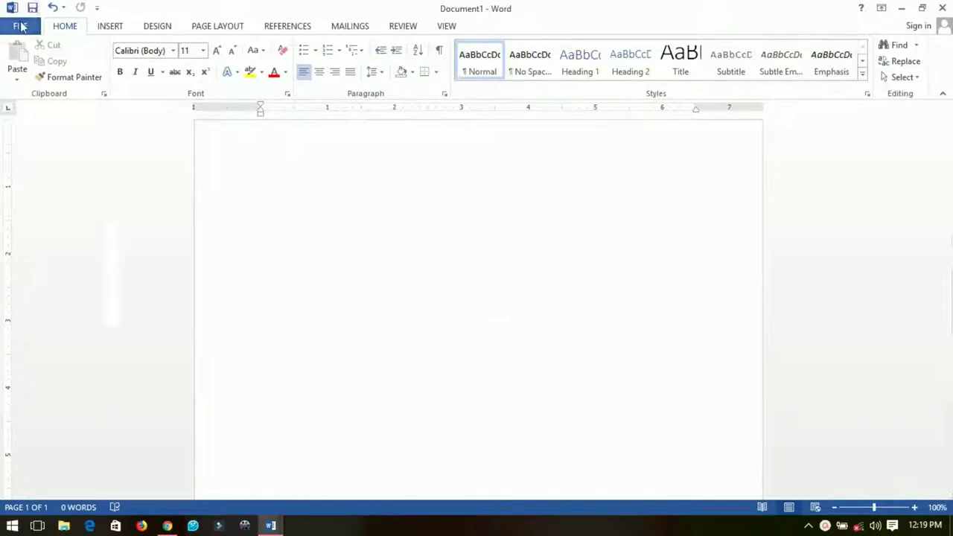
- Show the New page and browse templates such as Blank document, Essential report and Blog post
{"action": "left_click", "coordinate": [20, 26]}
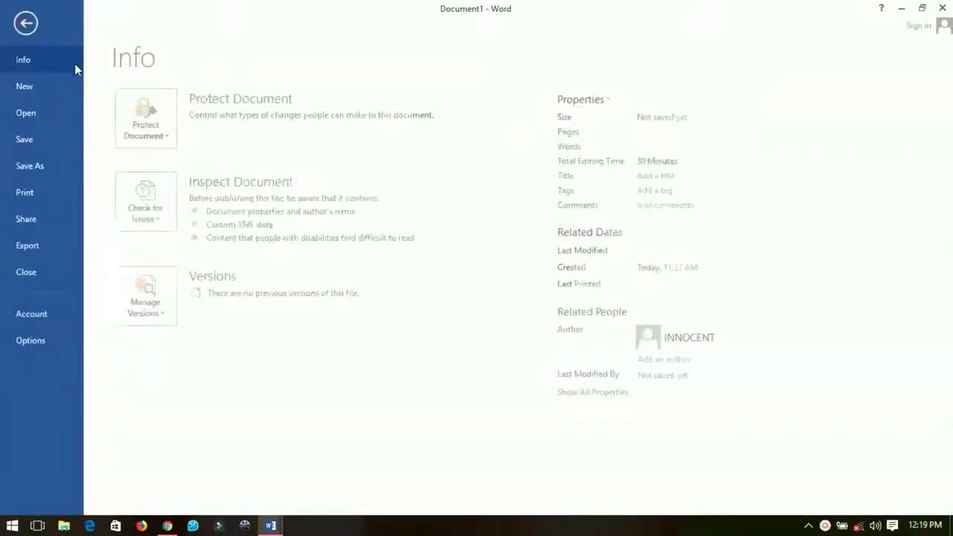
{"action": "left_click", "coordinate": [26, 88]}
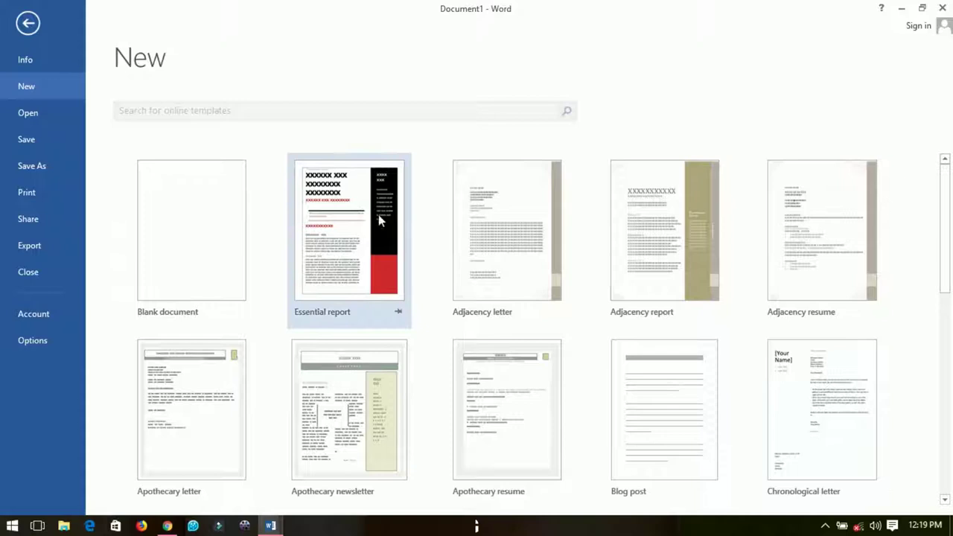
{"action": "scroll", "coordinate": [899, 294], "scroll_direction": "down", "scroll_amount": 2}
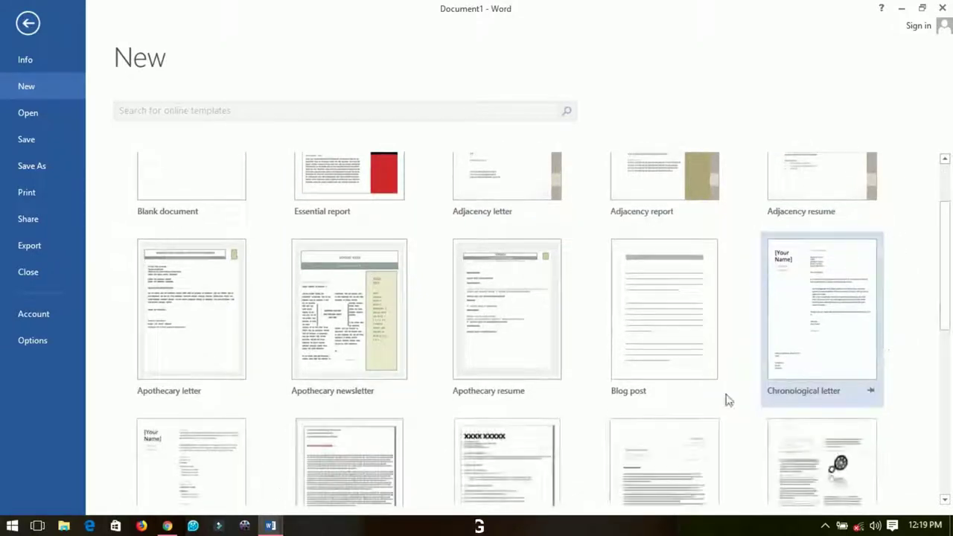
{"action": "scroll", "coordinate": [728, 397], "scroll_direction": "down", "scroll_amount": 2}
{"action": "scroll", "coordinate": [613, 402], "scroll_direction": "up", "scroll_amount": 4}
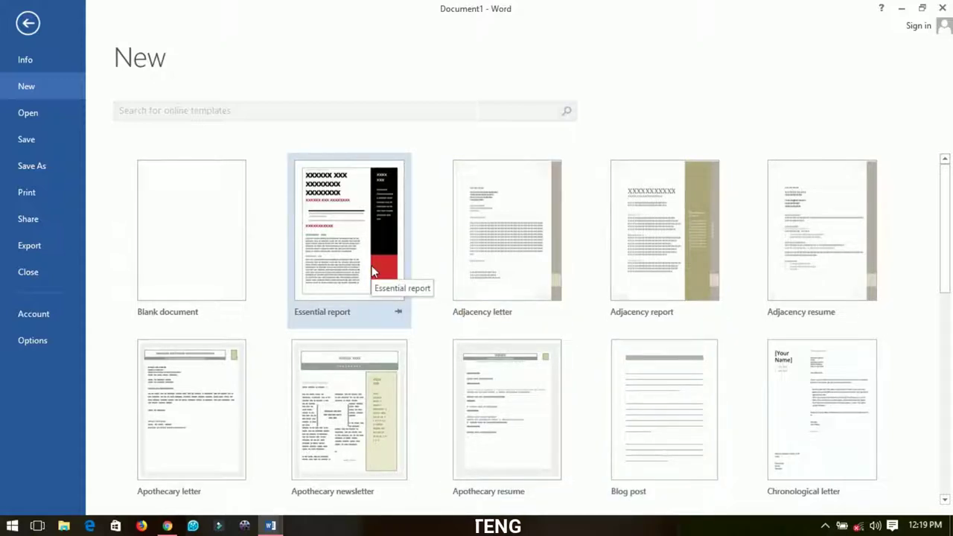
{"action": "scroll", "coordinate": [372, 270], "scroll_direction": "down", "scroll_amount": 1}
{"action": "scroll", "coordinate": [362, 205], "scroll_direction": "up", "scroll_amount": 1}
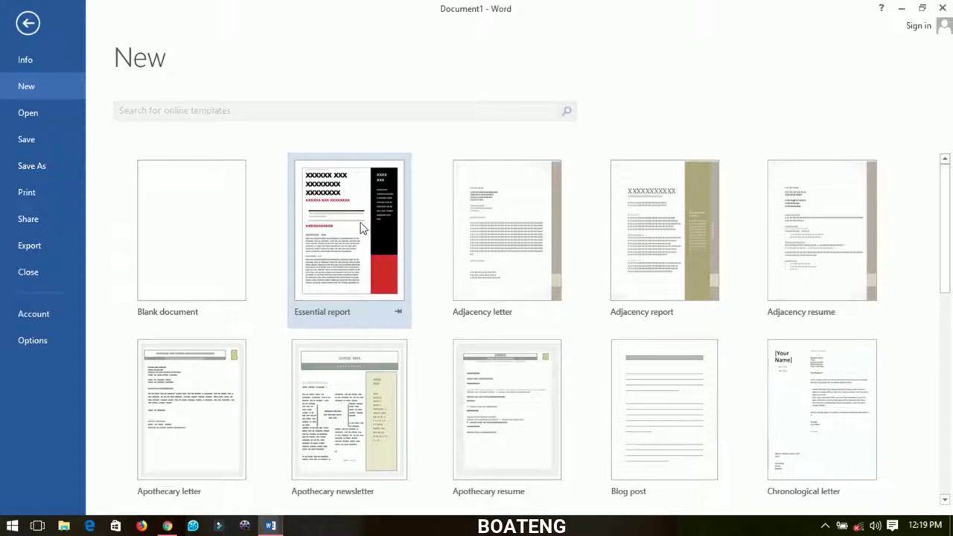
- Create a new document from the Essential report template and look over its layout
{"action": "double_click", "coordinate": [362, 228]}
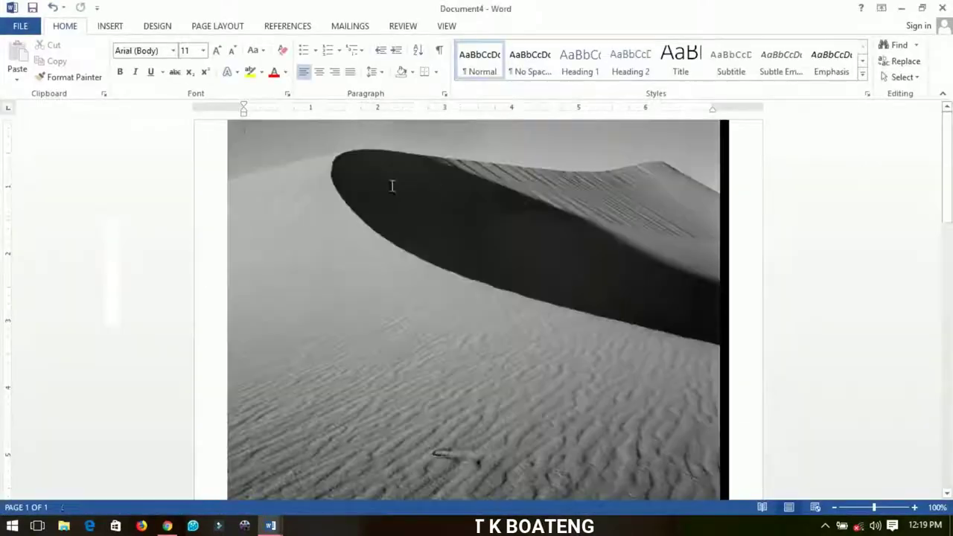
{"action": "scroll", "coordinate": [440, 218], "scroll_direction": "down", "scroll_amount": 10}
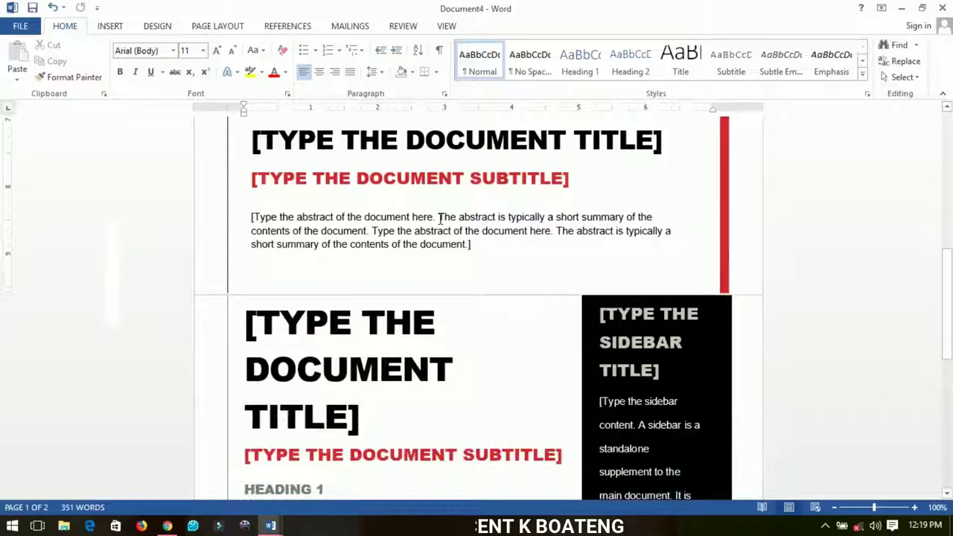
{"action": "scroll", "coordinate": [440, 216], "scroll_direction": "up", "scroll_amount": 2}
{"action": "scroll", "coordinate": [440, 219], "scroll_direction": "down", "scroll_amount": 3}
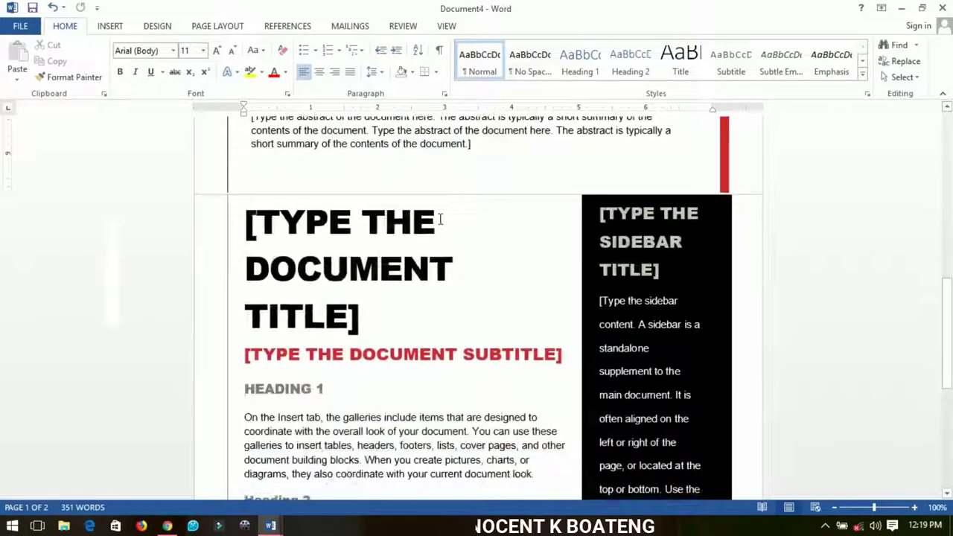
{"action": "scroll", "coordinate": [438, 227], "scroll_direction": "down", "scroll_amount": 4}
- Delete the report's sample body text, keeping the title and sidebar
{"action": "left_click", "coordinate": [385, 253]}
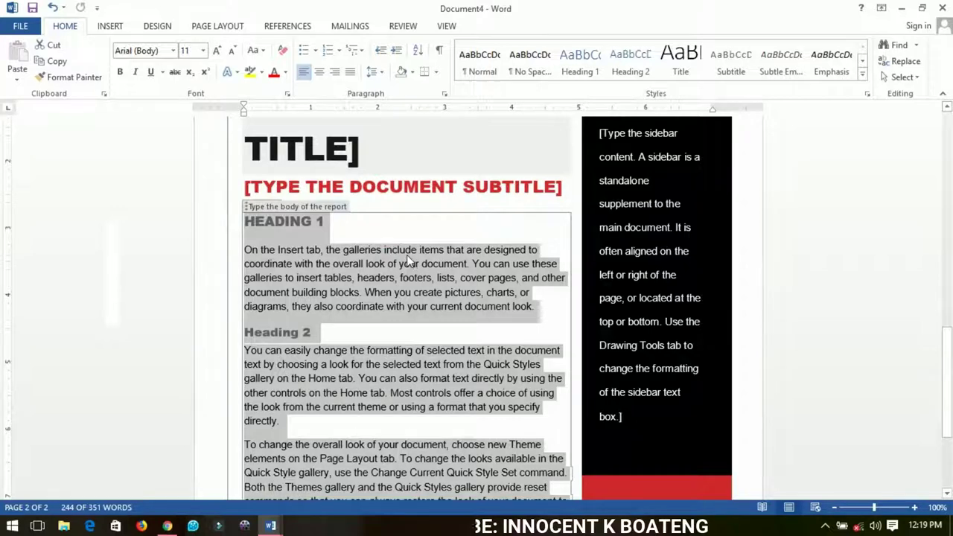
{"action": "key", "text": "Delete"}
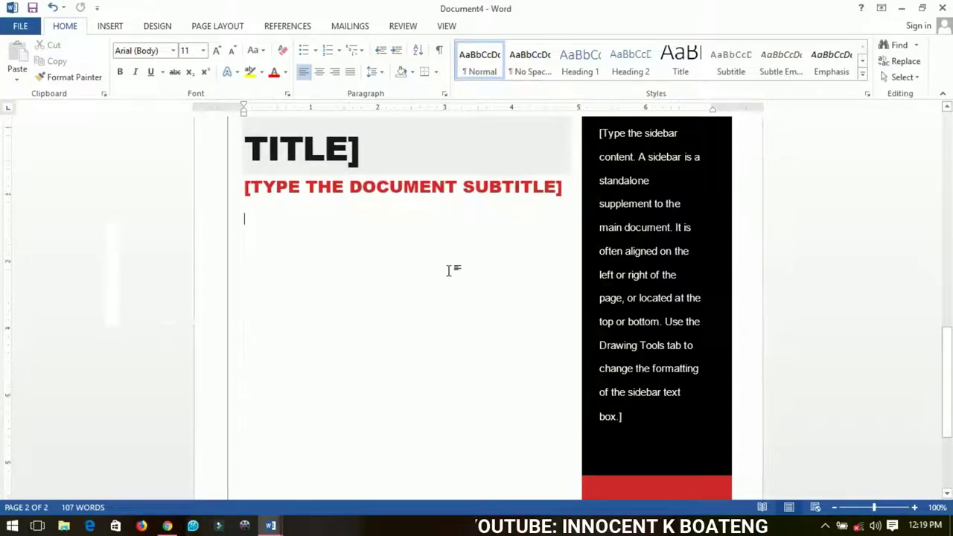
{"action": "scroll", "coordinate": [449, 268], "scroll_direction": "up", "scroll_amount": 3}
- Create a new blank document, Document5, from the New page
{"action": "left_click", "coordinate": [20, 26]}
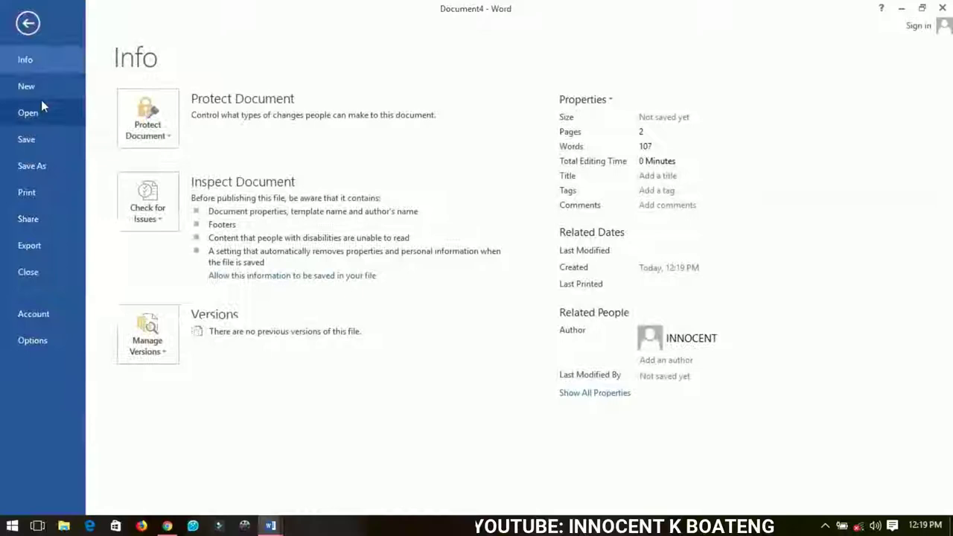
{"action": "left_click", "coordinate": [38, 91]}
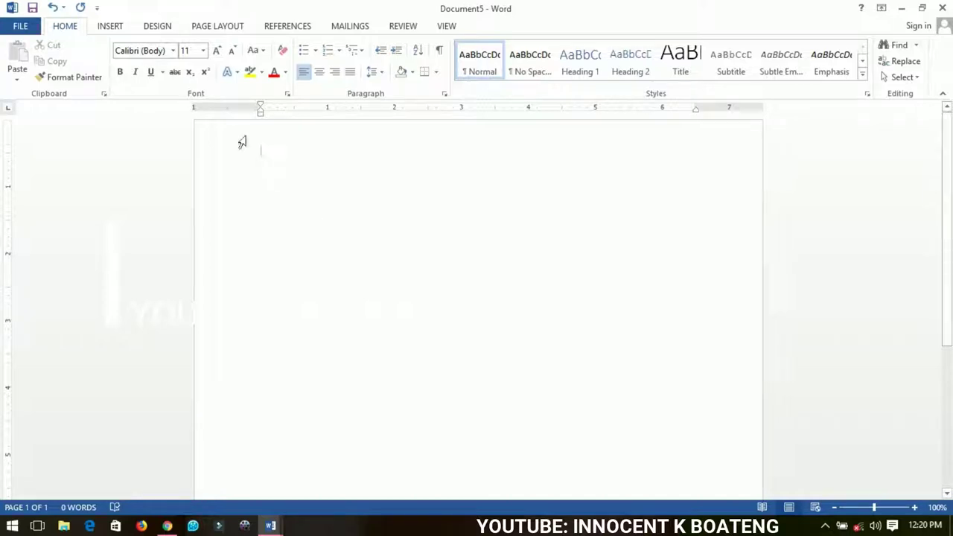
- Open TEN KEYBOARD SHORTCUTS EVERYONE SHOULD KNOW from Recent Documents and scroll through its two pages
{"action": "left_click", "coordinate": [18, 27]}
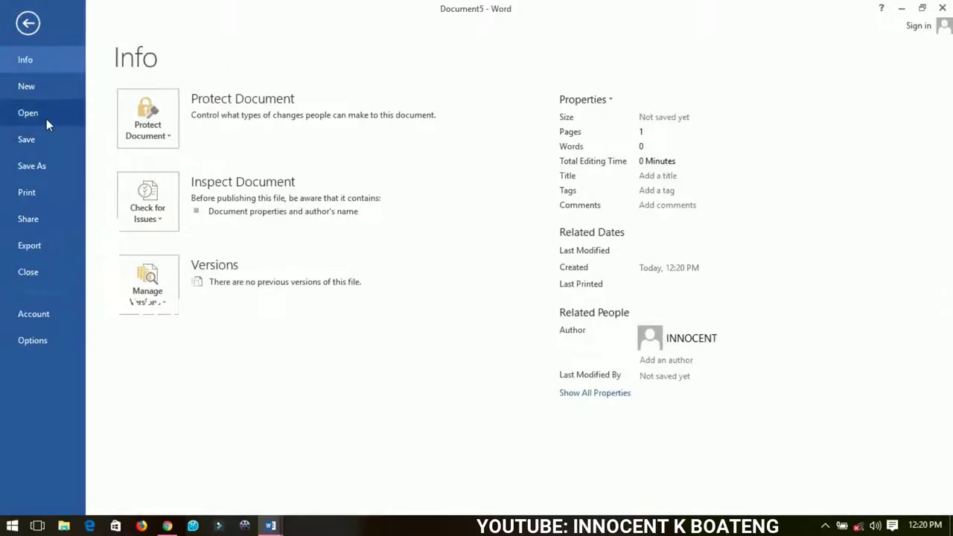
{"action": "left_click", "coordinate": [47, 119]}
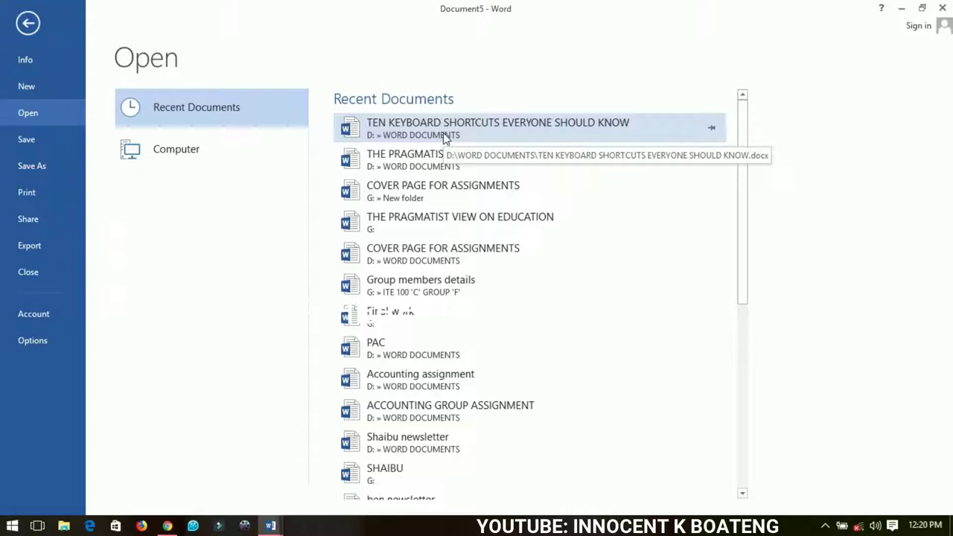
{"action": "key", "text": "Escape"}
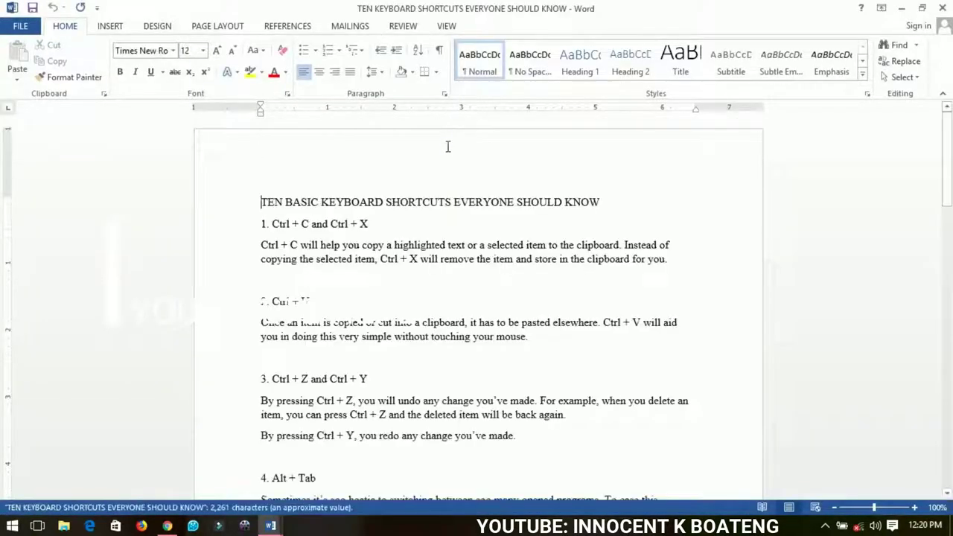
{"action": "scroll", "coordinate": [446, 149], "scroll_direction": "down", "scroll_amount": 4}
{"action": "scroll", "coordinate": [450, 162], "scroll_direction": "down", "scroll_amount": 5}
{"action": "scroll", "coordinate": [450, 163], "scroll_direction": "up", "scroll_amount": 5}
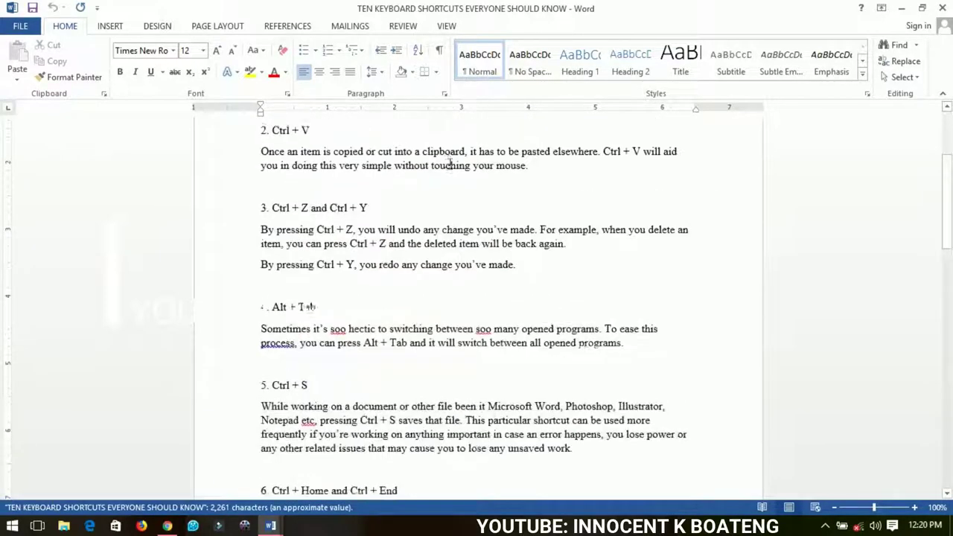
{"action": "scroll", "coordinate": [450, 162], "scroll_direction": "up", "scroll_amount": 3}
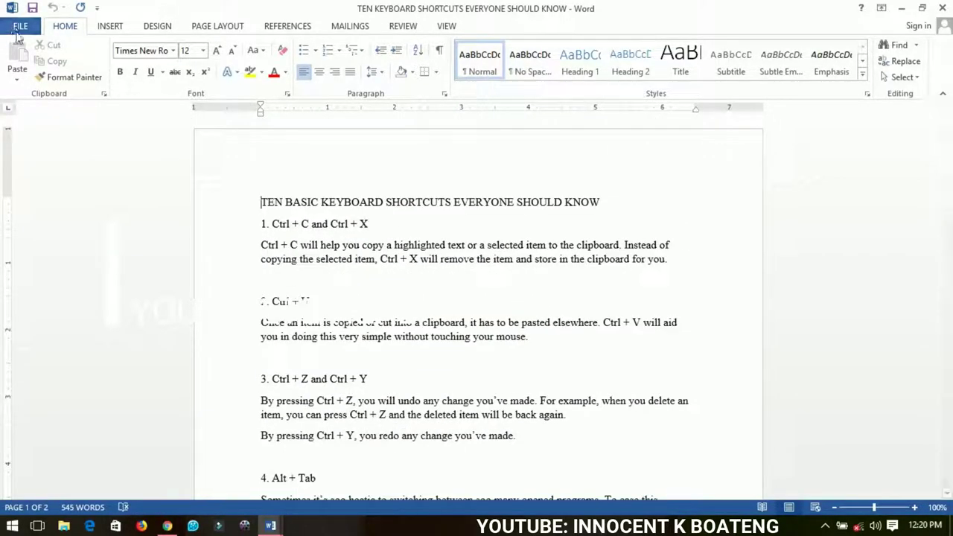
- Browse to the WORD DOCUMENTS folder under Computer to open a file
{"action": "left_click", "coordinate": [20, 26]}
{"action": "left_click", "coordinate": [33, 113]}
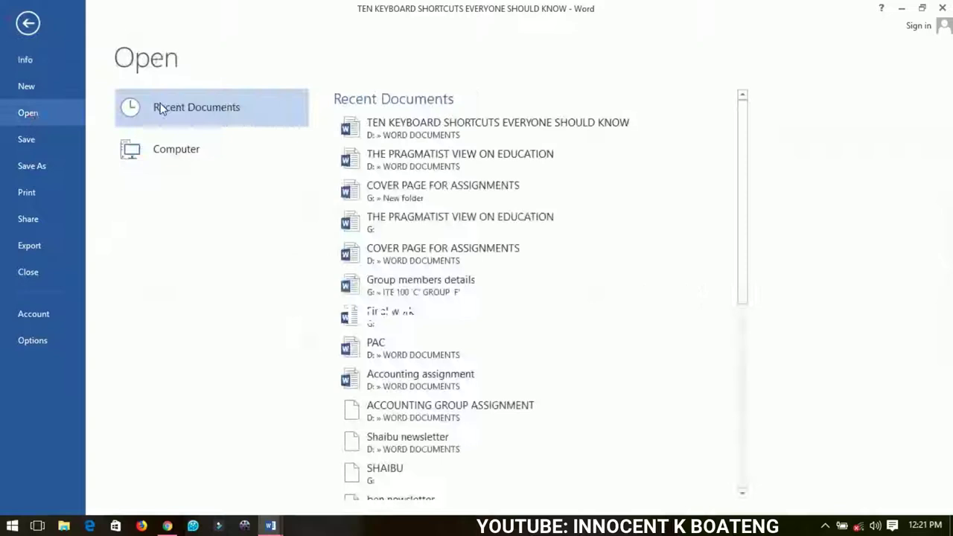
{"action": "left_click", "coordinate": [201, 147]}
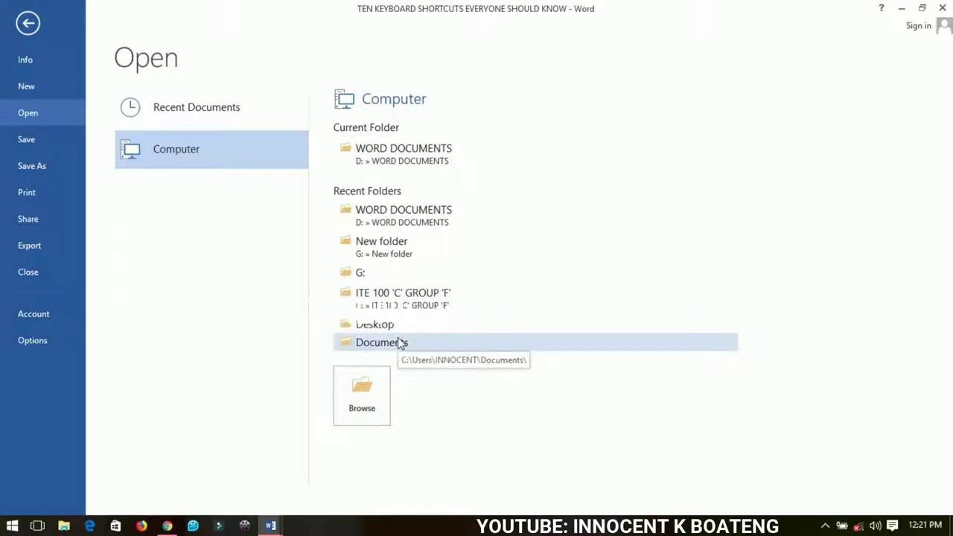
{"action": "left_click", "coordinate": [404, 159]}
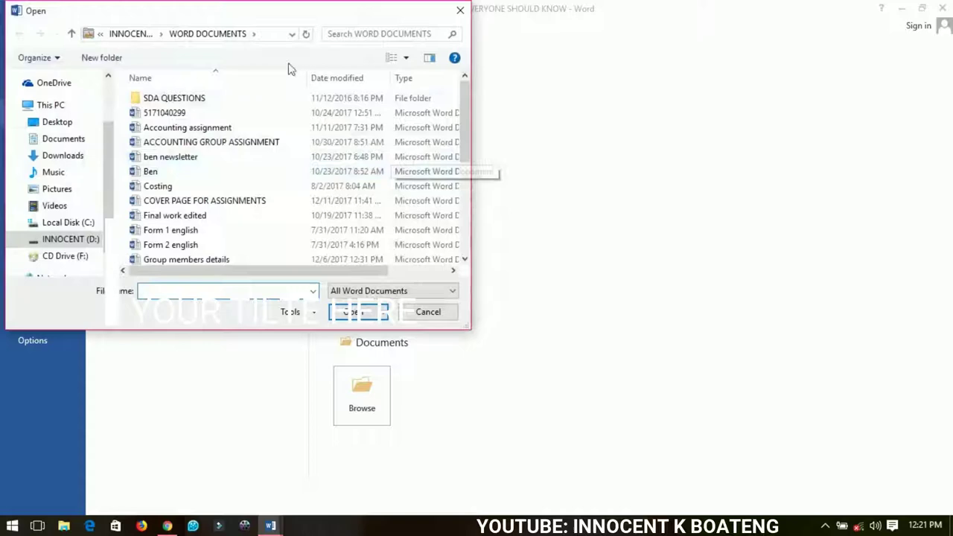
- Select THE PRAGMATIST VIEW ON EDUCATION in the file list and open it
{"action": "left_click_drag", "start_coordinate": [268, 19], "coordinate": [574, 102]}
{"action": "scroll", "coordinate": [549, 260], "scroll_direction": "down", "scroll_amount": 5}
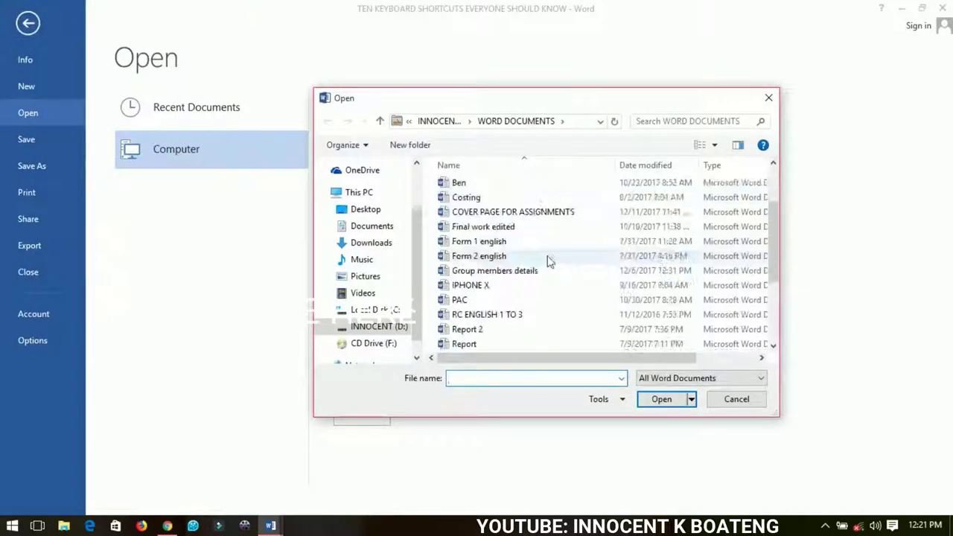
{"action": "scroll", "coordinate": [539, 274], "scroll_direction": "up", "scroll_amount": 5}
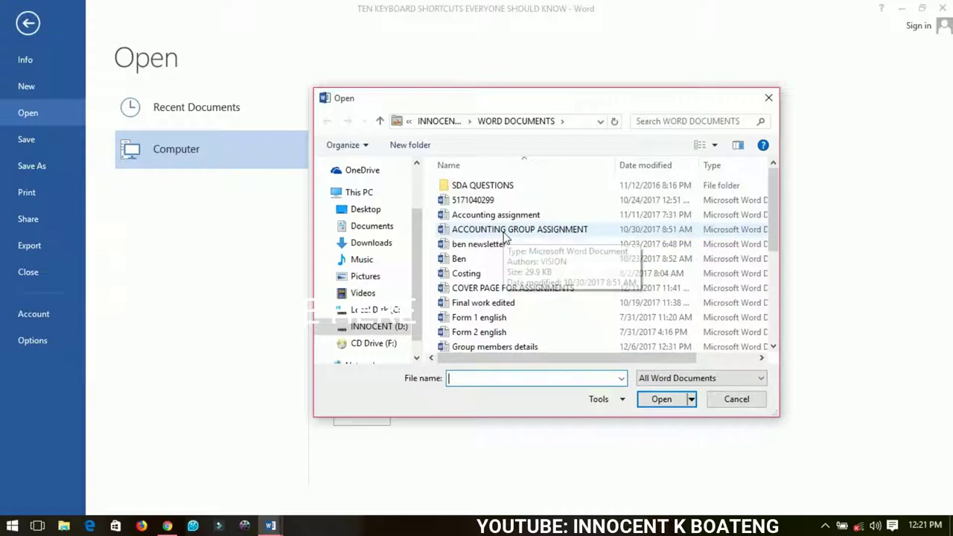
{"action": "scroll", "coordinate": [503, 237], "scroll_direction": "down", "scroll_amount": 2}
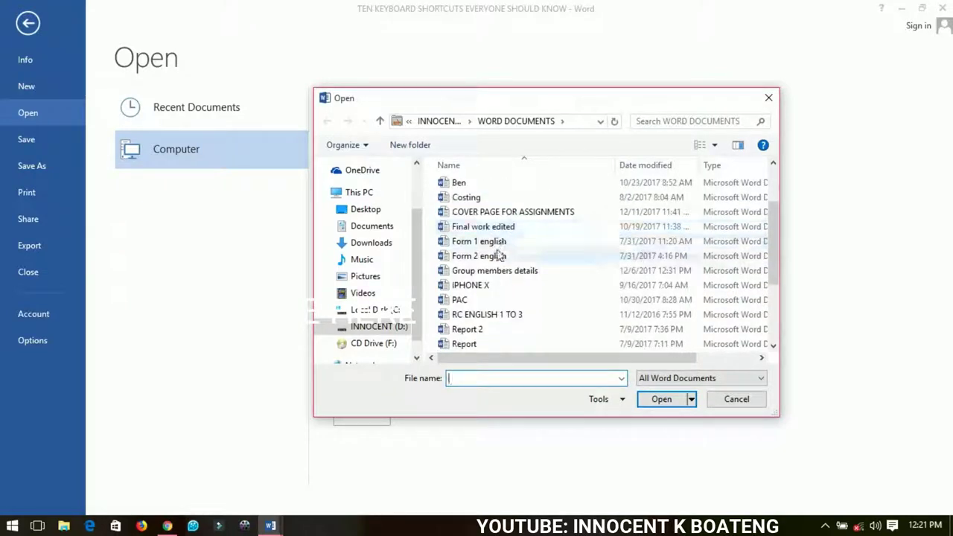
{"action": "scroll", "coordinate": [516, 261], "scroll_direction": "down", "scroll_amount": 3}
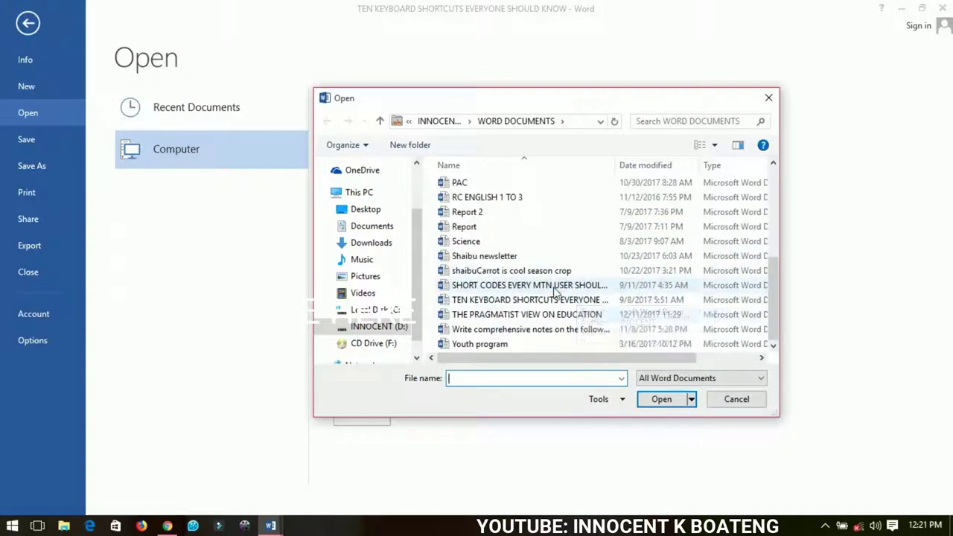
{"action": "left_click", "coordinate": [538, 319]}
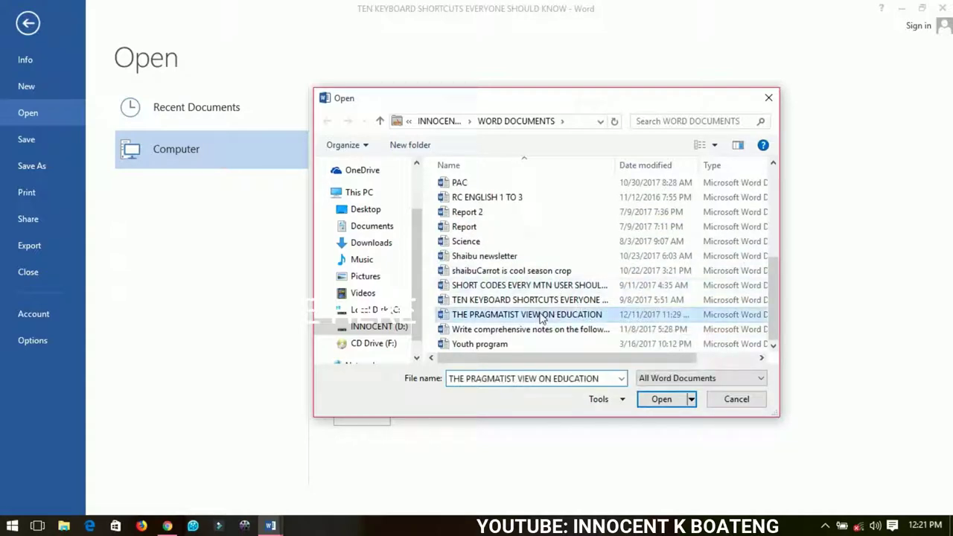
{"action": "left_click", "coordinate": [540, 300]}
{"action": "left_click", "coordinate": [542, 314]}
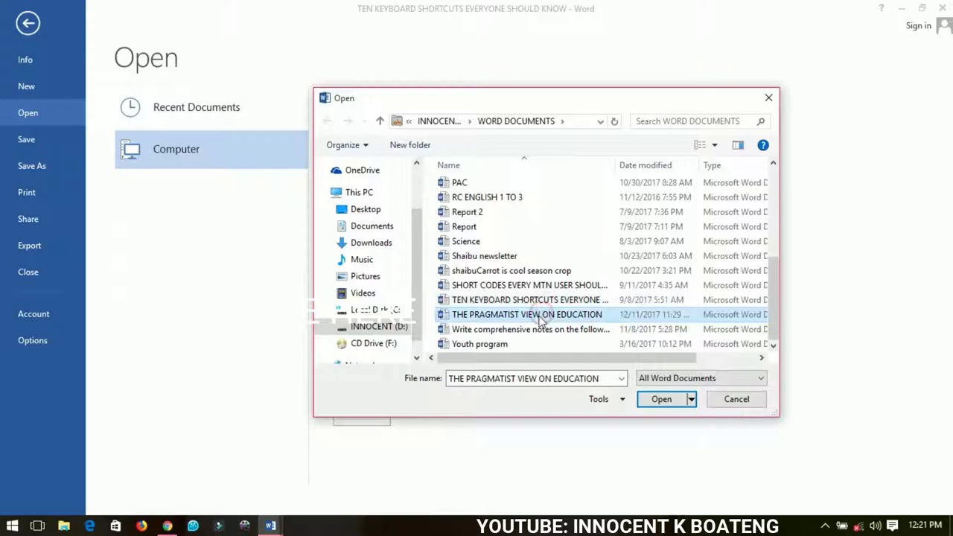
{"action": "left_click", "coordinate": [659, 400]}
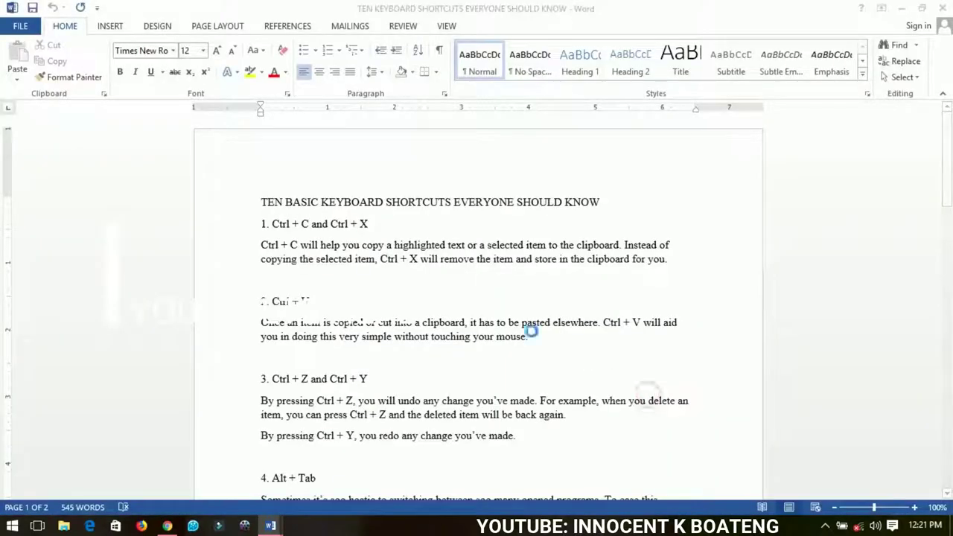
{"action": "scroll", "coordinate": [542, 229], "scroll_direction": "down", "scroll_amount": 4}
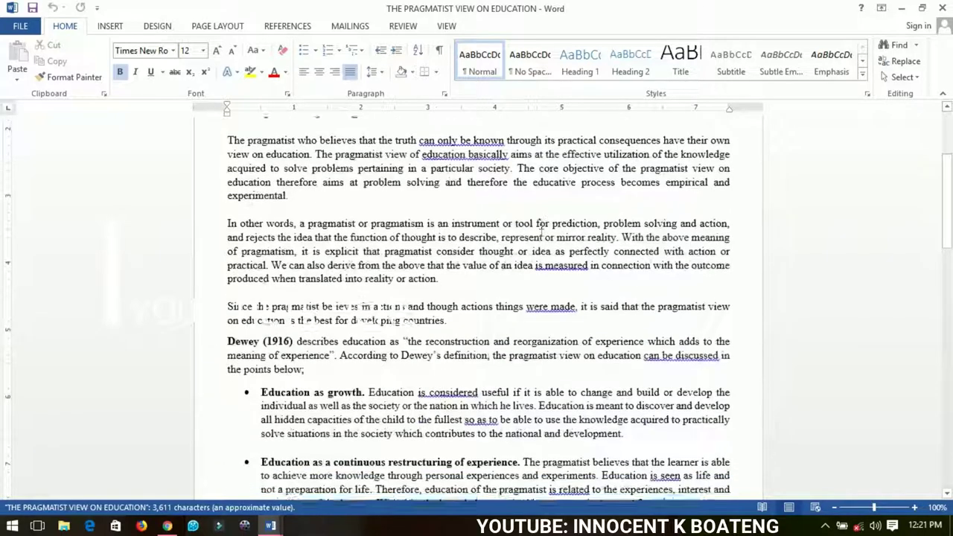
{"action": "scroll", "coordinate": [542, 229], "scroll_direction": "up", "scroll_amount": 4}
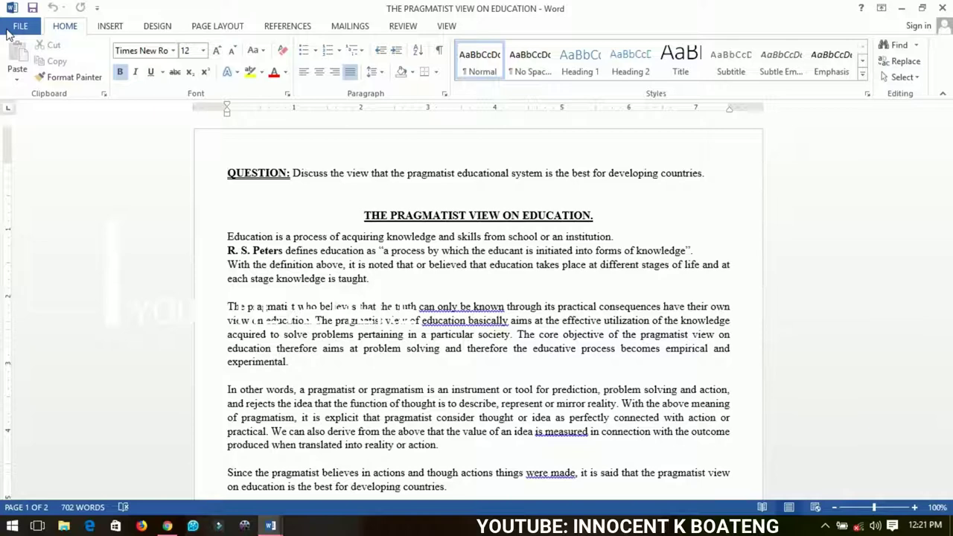
- Pin Final work to the top of Recent Documents, then unpin it again
{"action": "left_click", "coordinate": [11, 31]}
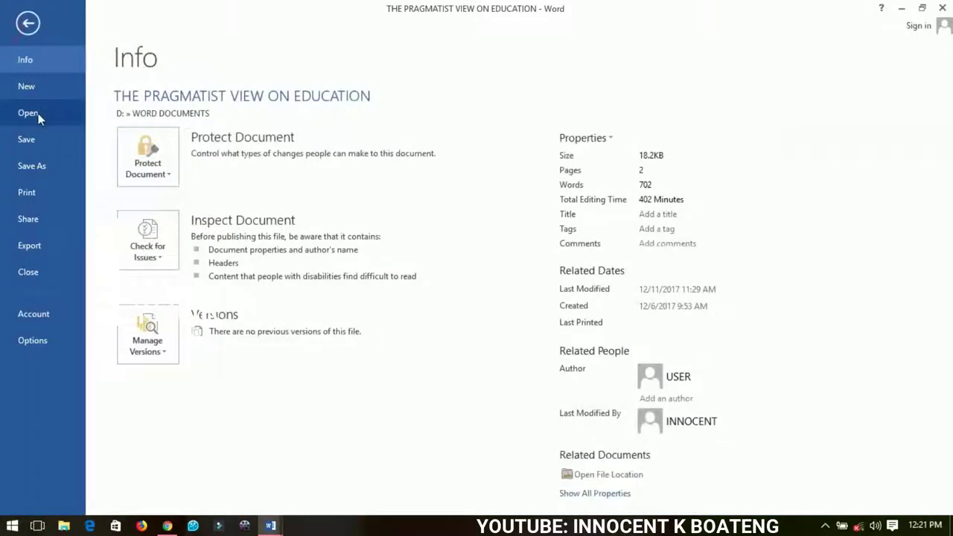
{"action": "left_click", "coordinate": [38, 116]}
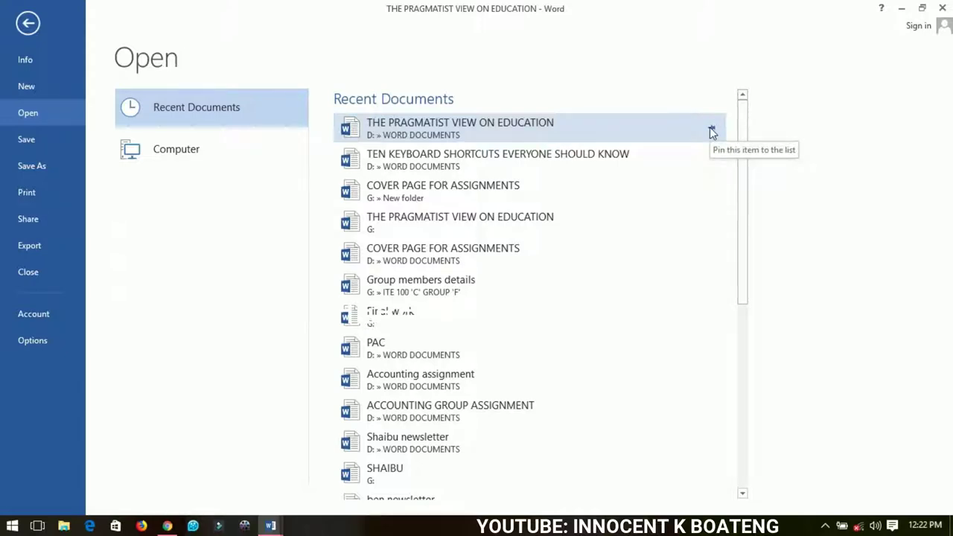
{"action": "scroll", "coordinate": [513, 329], "scroll_direction": "down", "scroll_amount": 1}
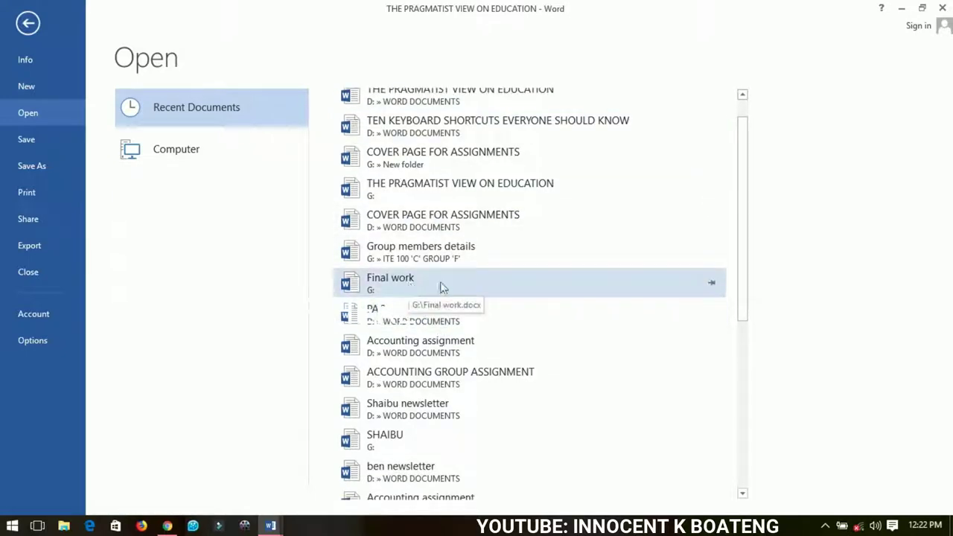
{"action": "left_click", "coordinate": [711, 288]}
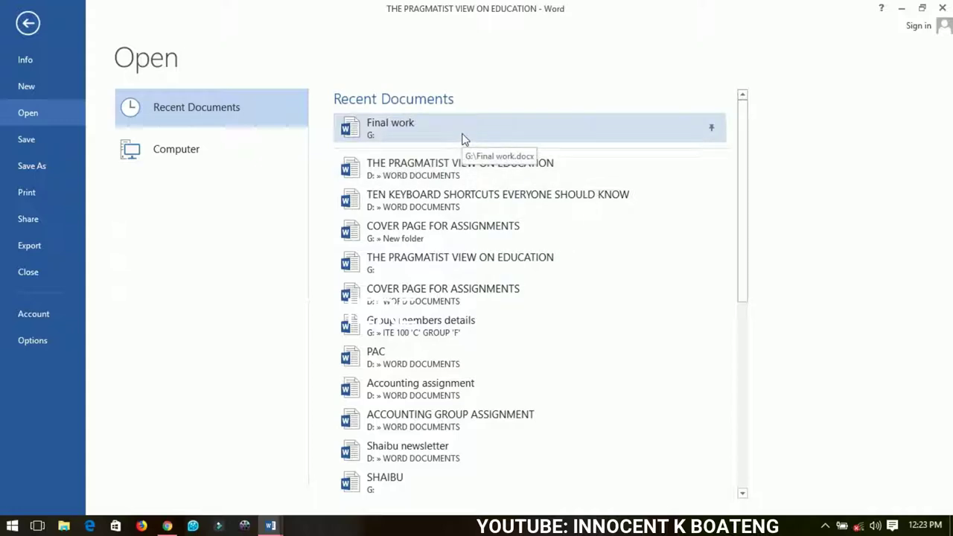
{"action": "left_click", "coordinate": [711, 129]}
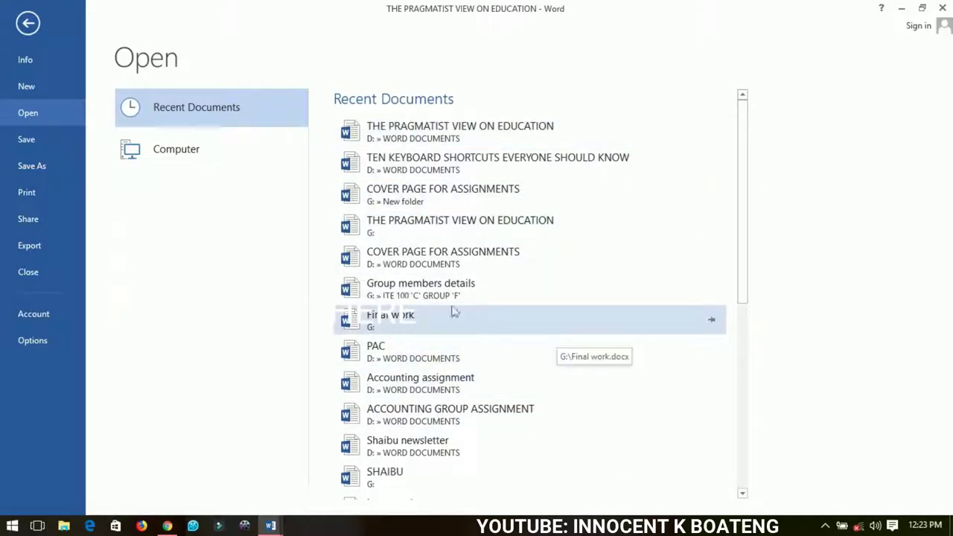
- Show the Computer locations: current WORD DOCUMENTS folder, recent folders and Browse
{"action": "left_click", "coordinate": [27, 22]}
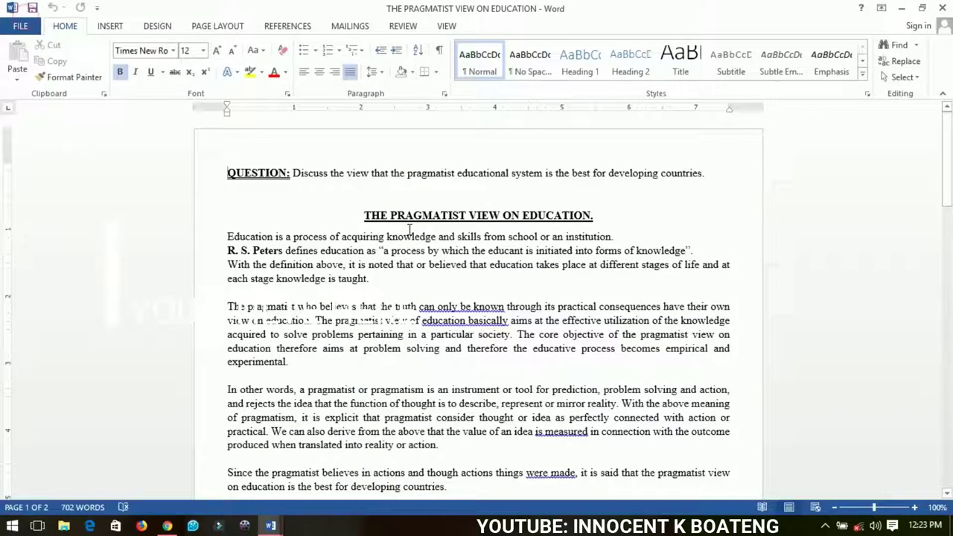
{"action": "left_click", "coordinate": [20, 26]}
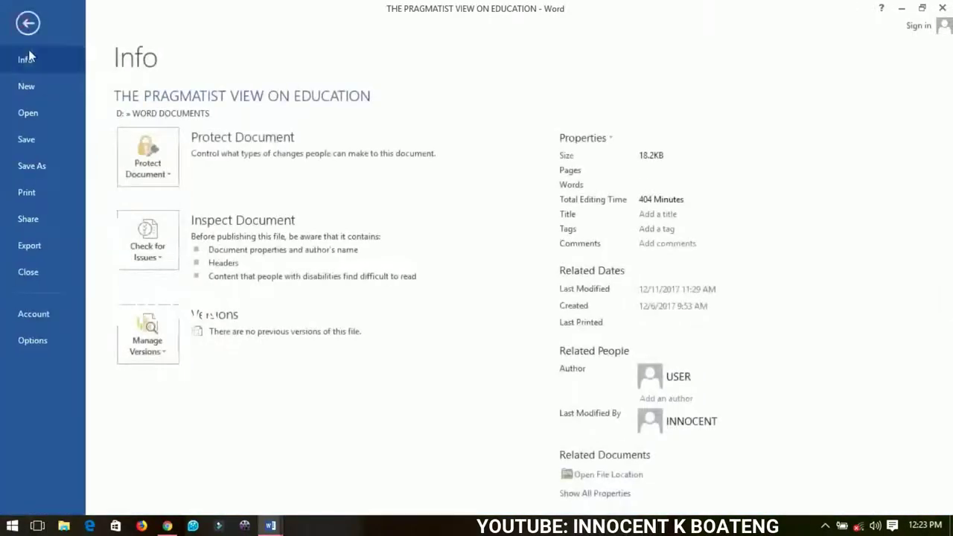
{"action": "left_click", "coordinate": [40, 88]}
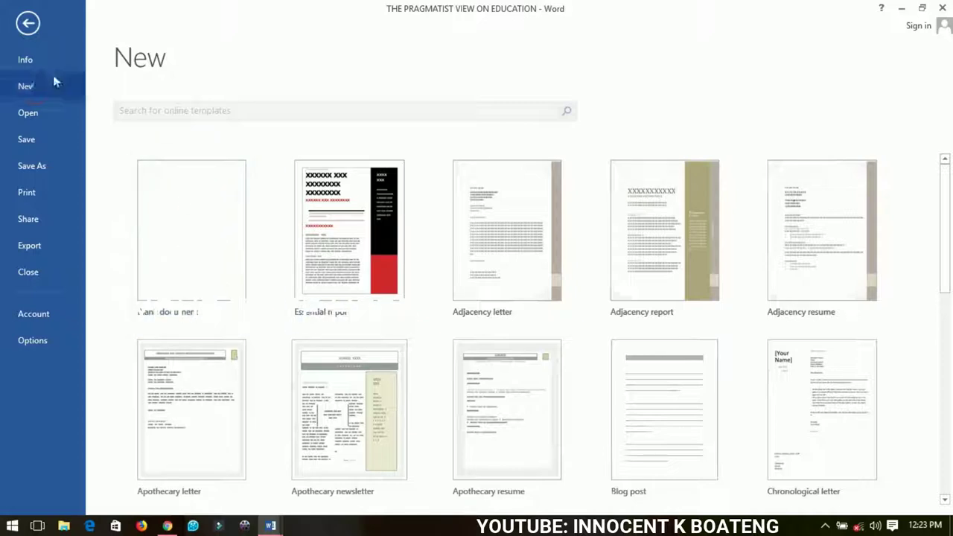
{"action": "left_click", "coordinate": [38, 119]}
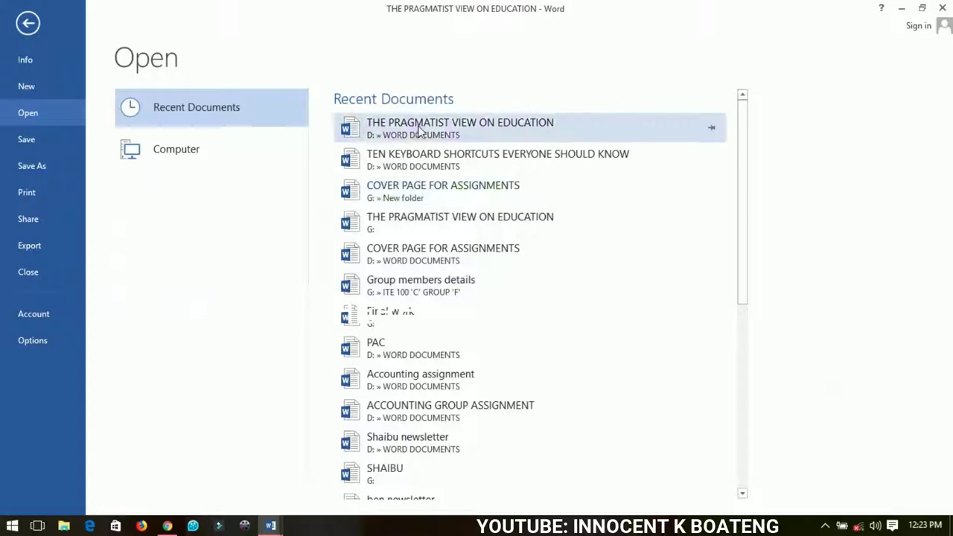
{"action": "scroll", "coordinate": [417, 356], "scroll_direction": "down", "scroll_amount": 5}
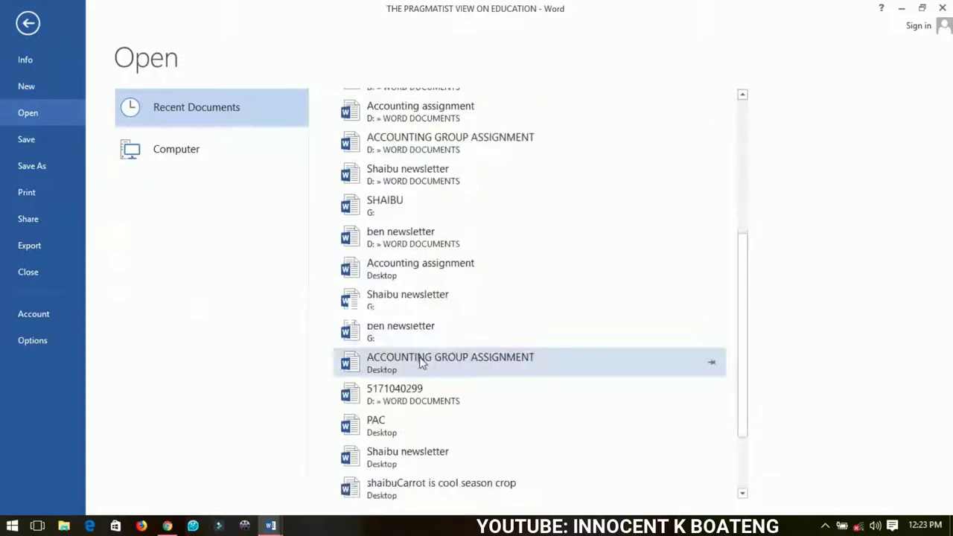
{"action": "scroll", "coordinate": [419, 359], "scroll_direction": "up", "scroll_amount": 5}
{"action": "left_click", "coordinate": [178, 153]}
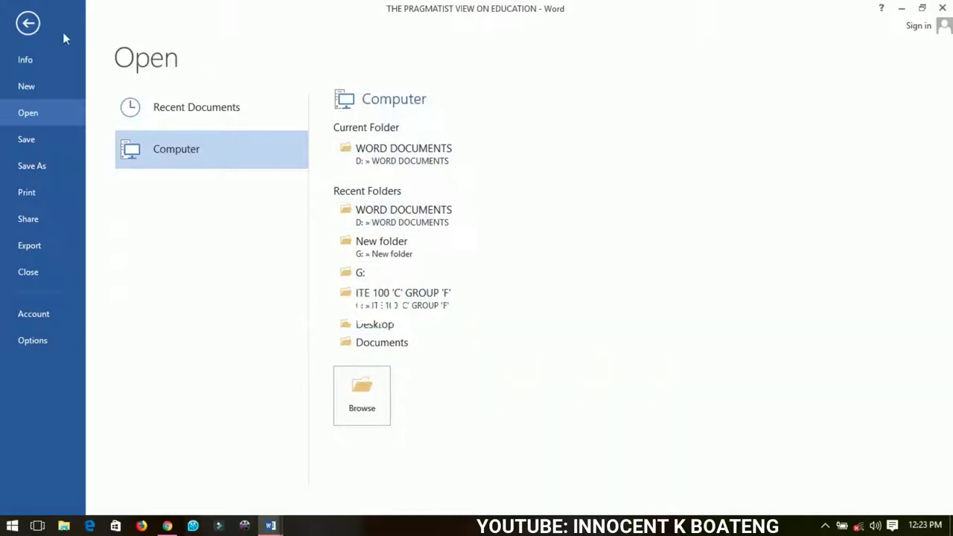
- Return to THE PRAGMATIST VIEW ON EDUCATION essay and scroll through it to References
{"action": "left_click", "coordinate": [28, 23]}
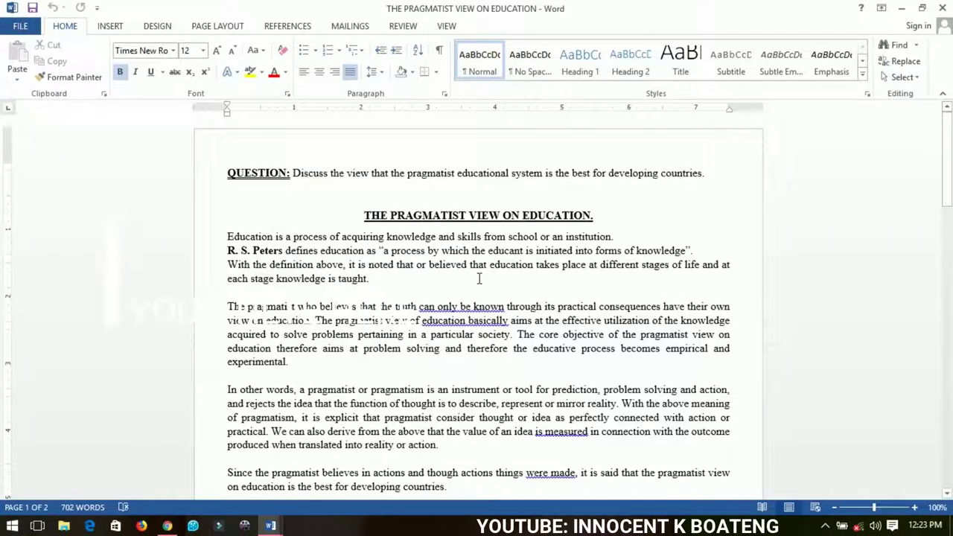
{"action": "scroll", "coordinate": [479, 278], "scroll_direction": "down", "scroll_amount": 15}
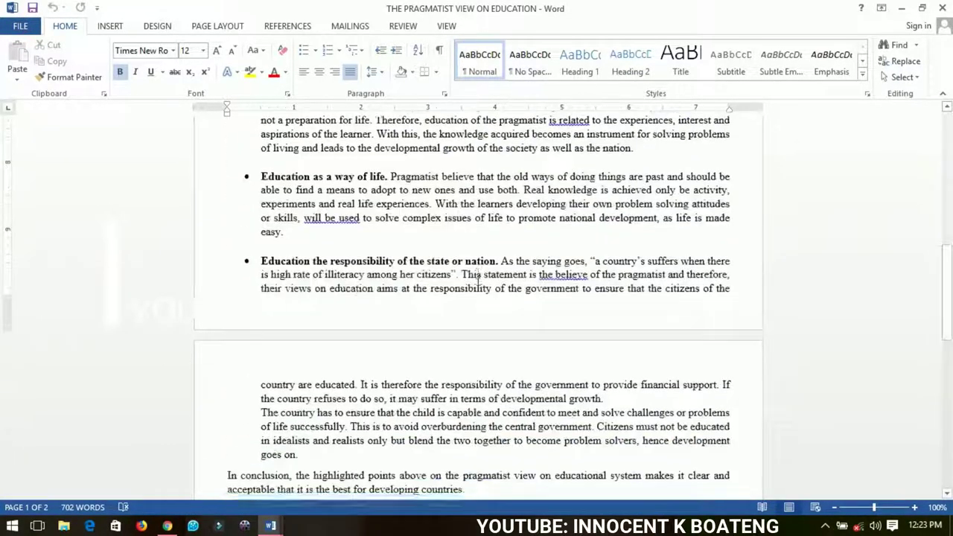
{"action": "scroll", "coordinate": [479, 277], "scroll_direction": "up", "scroll_amount": 15}
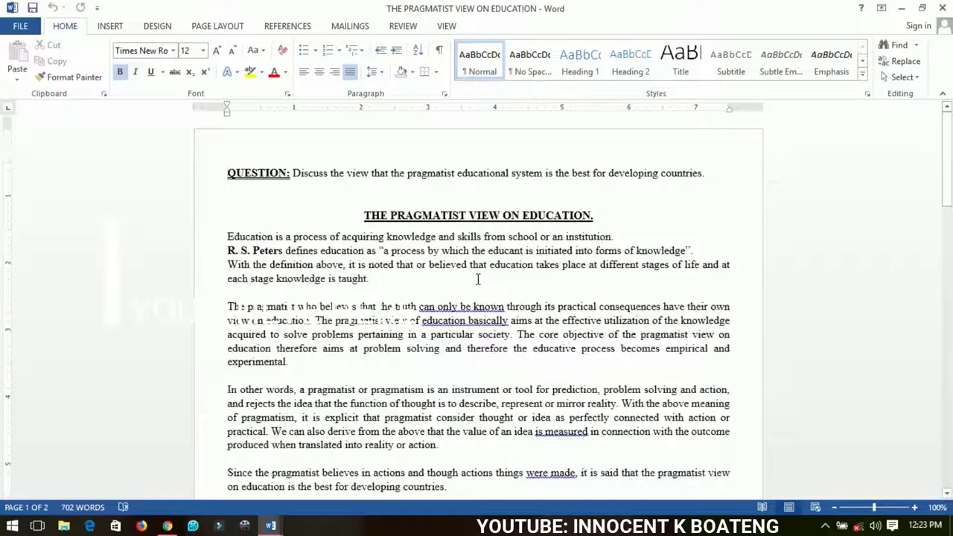
{"action": "scroll", "coordinate": [478, 279], "scroll_direction": "down", "scroll_amount": 15}
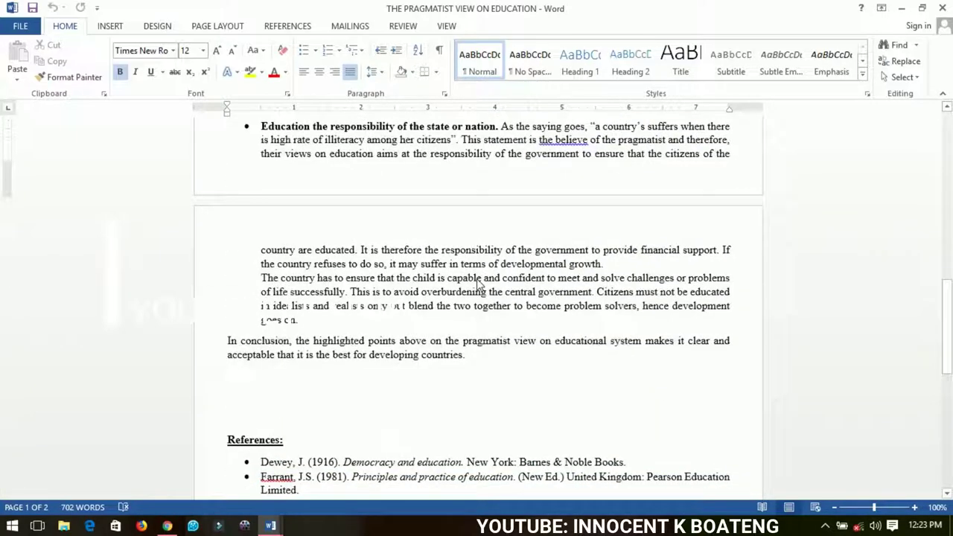
{"action": "scroll", "coordinate": [478, 281], "scroll_direction": "down", "scroll_amount": 5}
{"action": "scroll", "coordinate": [476, 276], "scroll_direction": "up", "scroll_amount": 3}
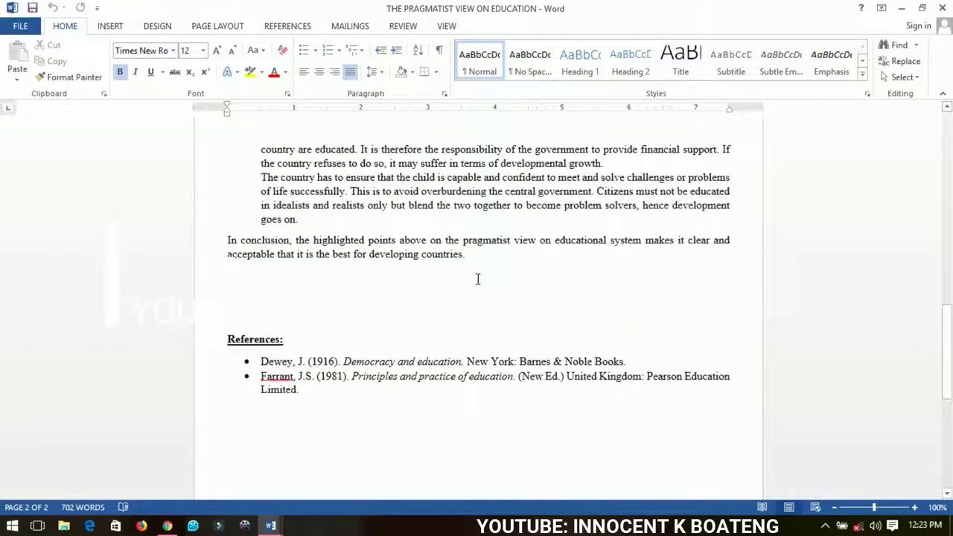
{"action": "scroll", "coordinate": [478, 279], "scroll_direction": "up", "scroll_amount": 3}
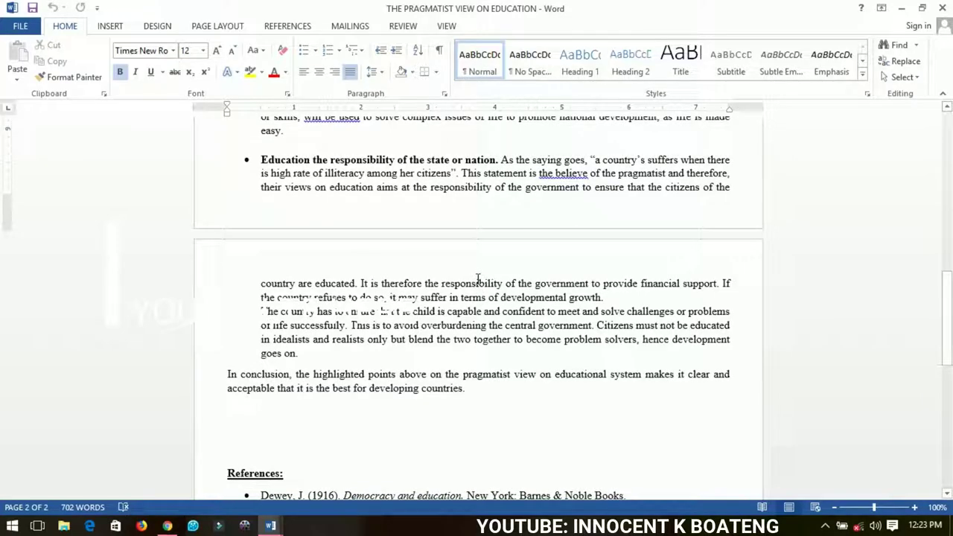
{"action": "scroll", "coordinate": [478, 279], "scroll_direction": "down", "scroll_amount": 4}
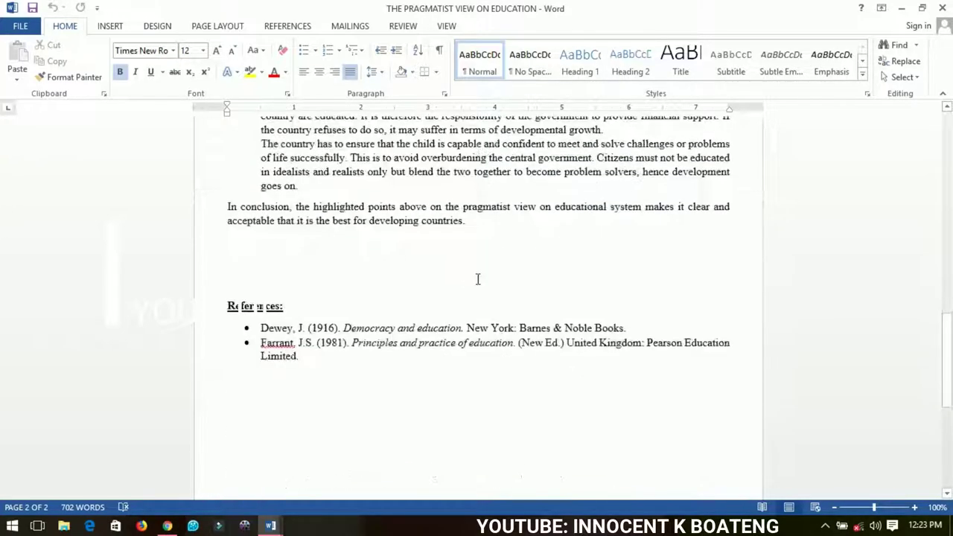
{"action": "scroll", "coordinate": [478, 279], "scroll_direction": "up", "scroll_amount": 10}
{"action": "scroll", "coordinate": [478, 279], "scroll_direction": "up", "scroll_amount": 6}
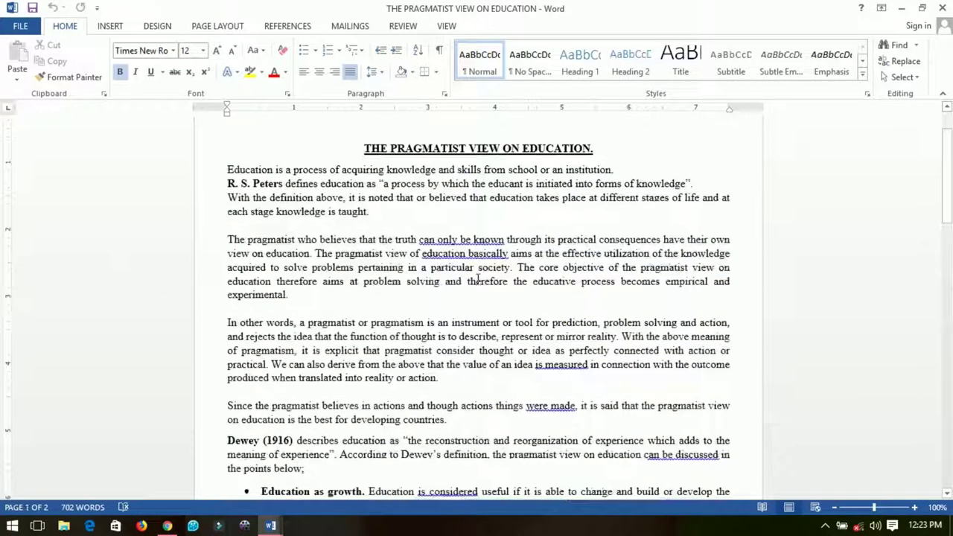
{"action": "scroll", "coordinate": [478, 279], "scroll_direction": "down", "scroll_amount": 3}
{"action": "scroll", "coordinate": [479, 279], "scroll_direction": "down", "scroll_amount": 1}
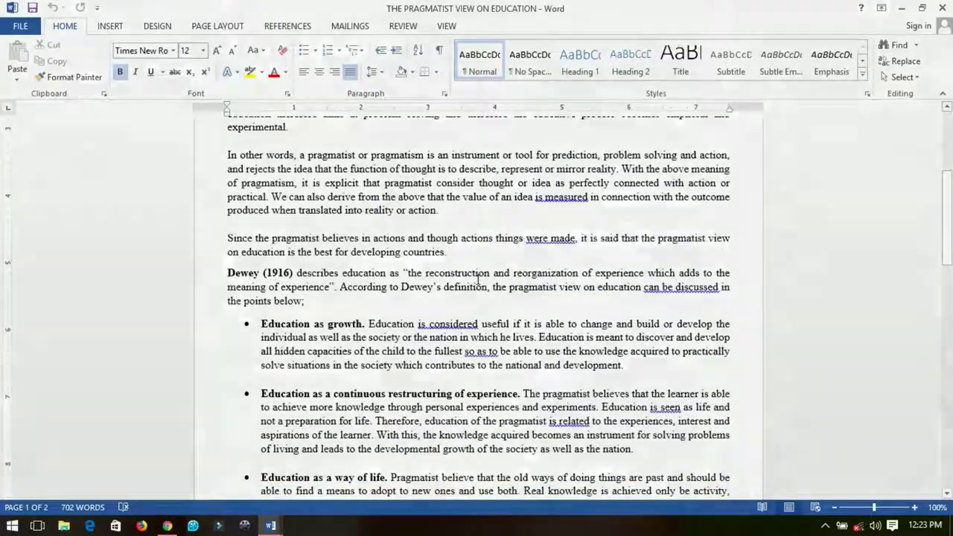